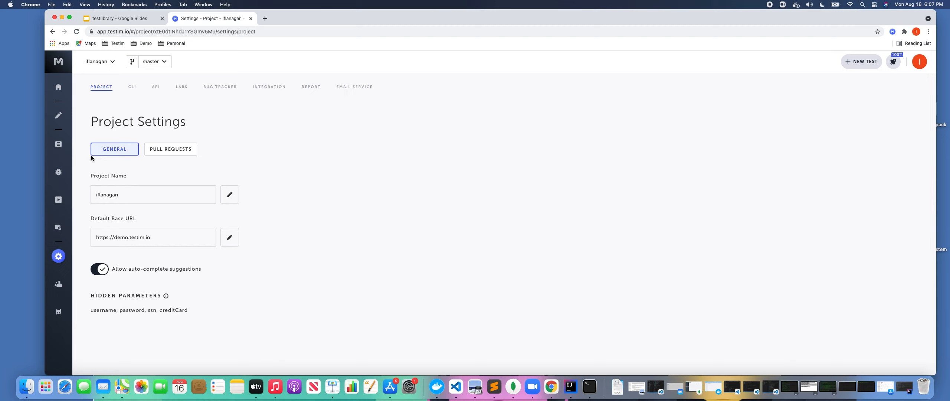
- Open the test list and create a new folder named Example
click(59, 144)
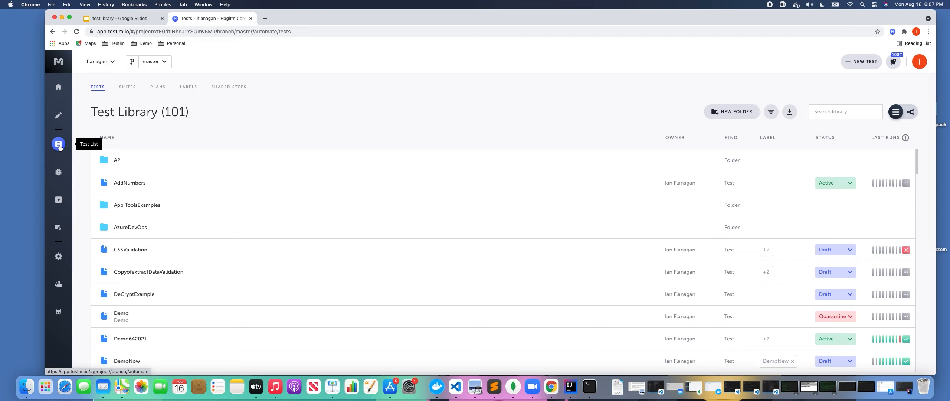
click(729, 112)
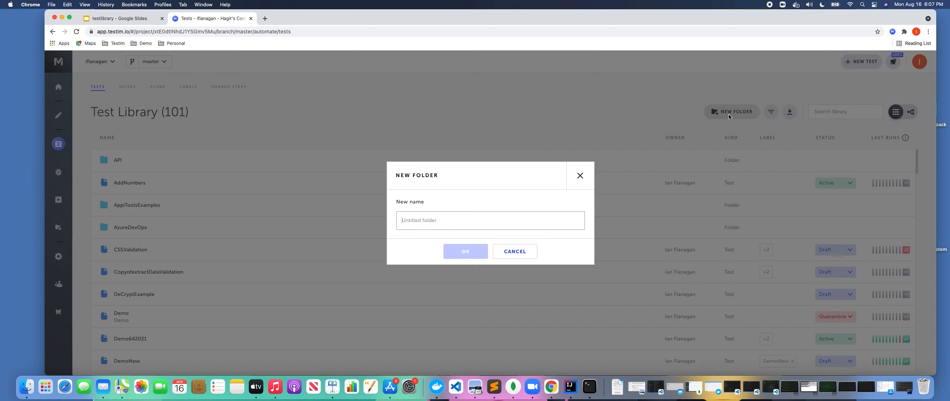
click(508, 256)
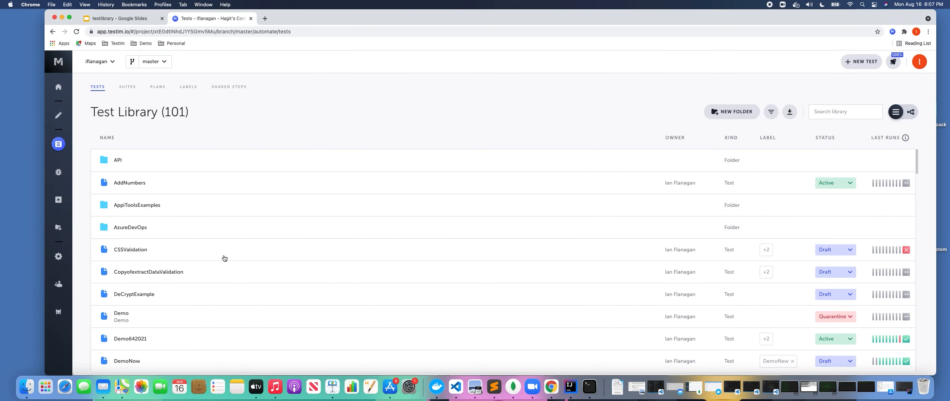
click(736, 111)
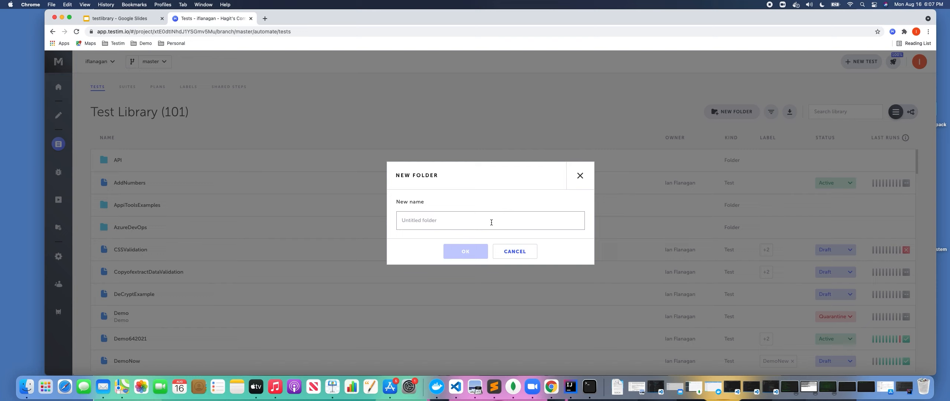
text(Eamp)
key(BackSpace)
key(BackSpace)
key(BackSpace)
text(xample)
click(476, 252)
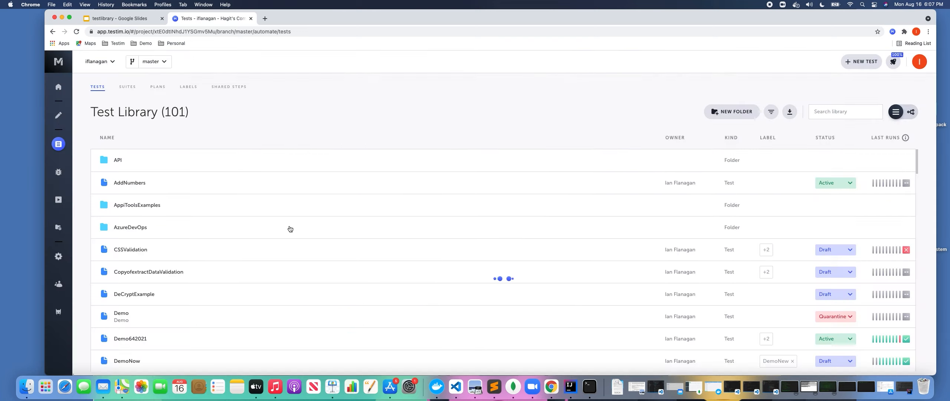
- Select the tests CSSValidation and CopyofextractDataValidation and view the destination folders for moving them
click(201, 256)
click(203, 274)
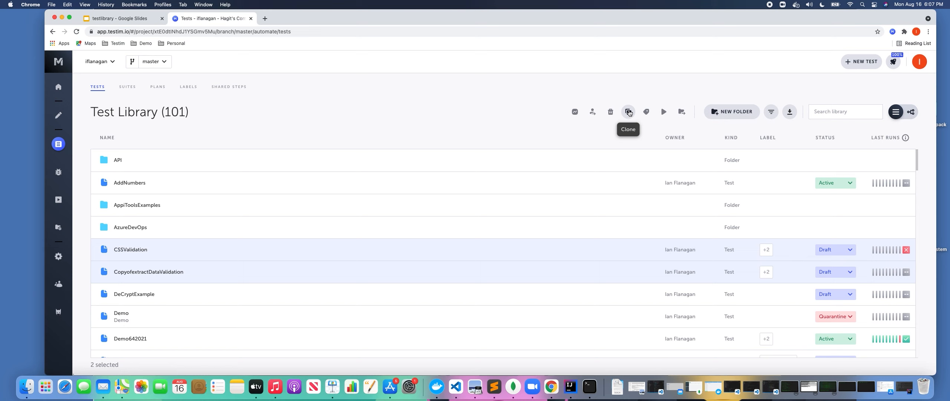
click(680, 111)
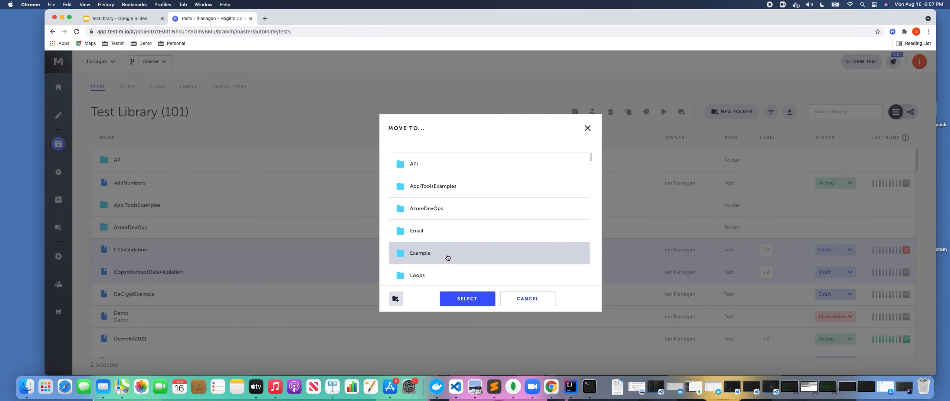
click(539, 299)
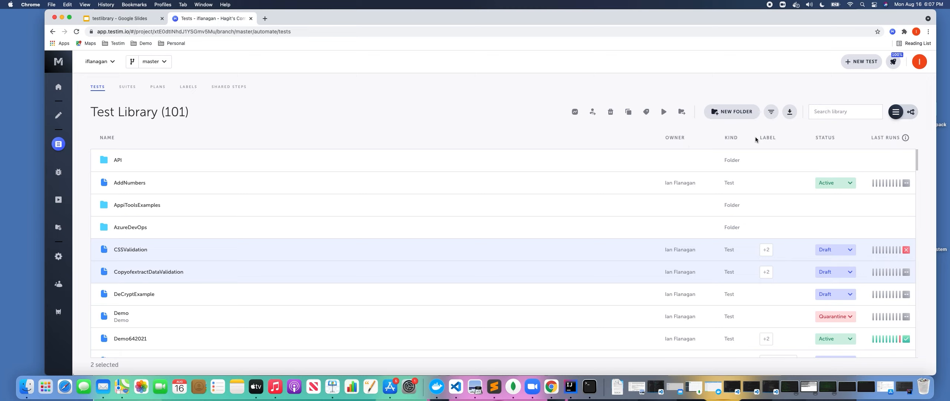
- Examine the label and status columns and view the status options for the CSSValidation test
mouse_move(768, 249)
drag(837, 137, 812, 136)
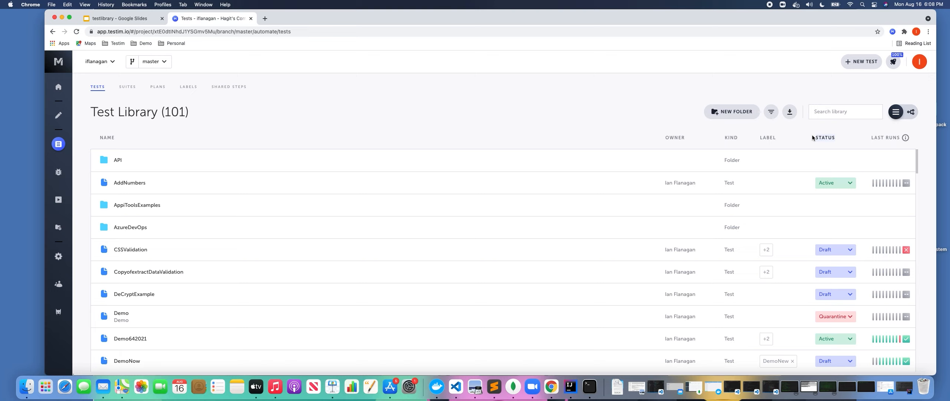
click(847, 256)
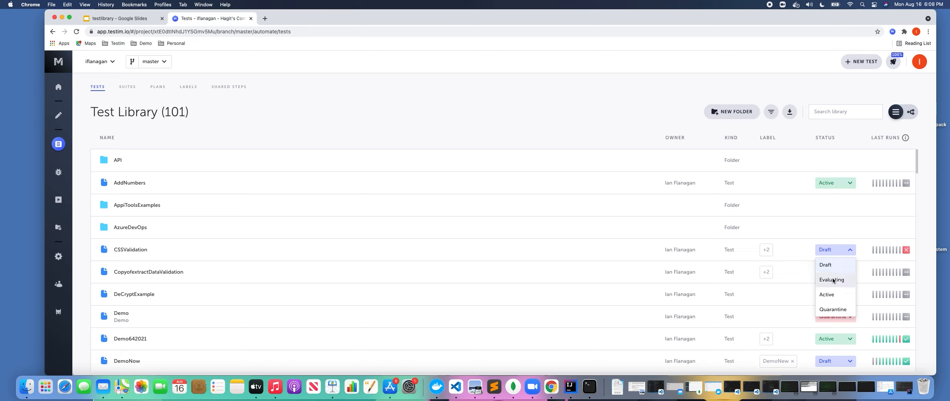
click(852, 133)
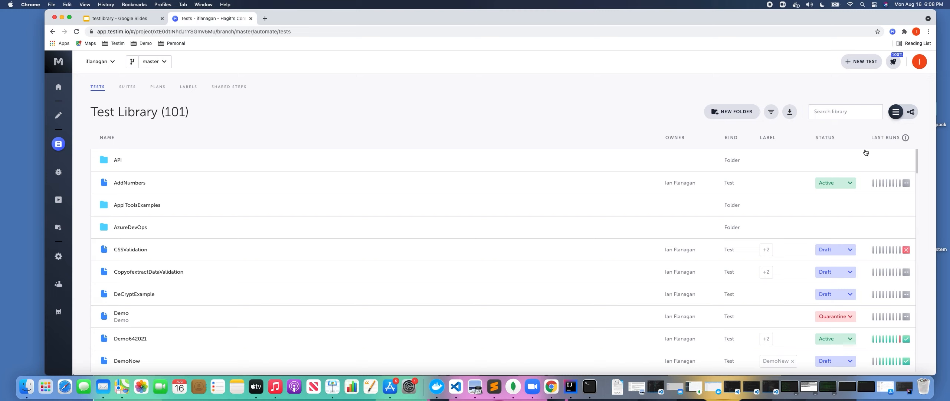
- Filter the test library to show only tests with Quarantine status
click(770, 112)
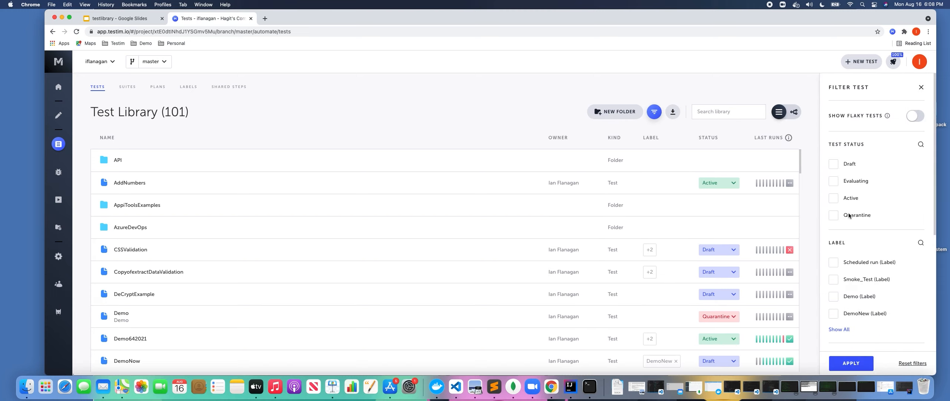
click(835, 215)
click(853, 363)
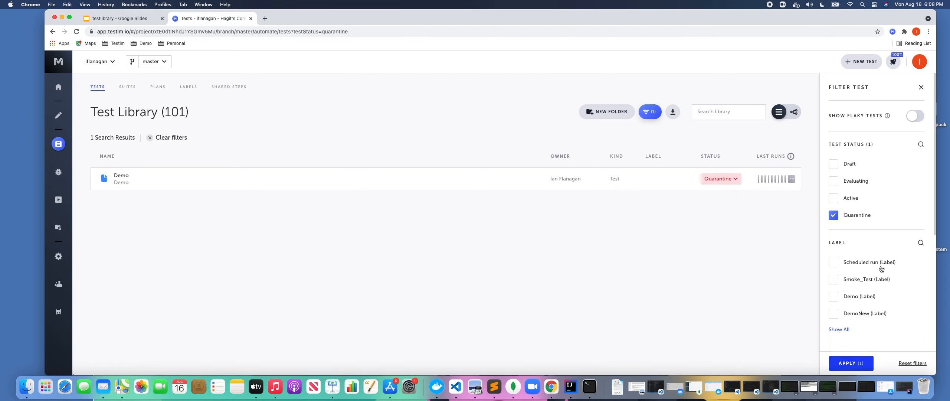
- Replace the Quarantine status filter with a filter on the applitools label
click(834, 216)
click(833, 198)
click(834, 182)
click(834, 182)
click(834, 198)
scroll(847, 274, down, 2)
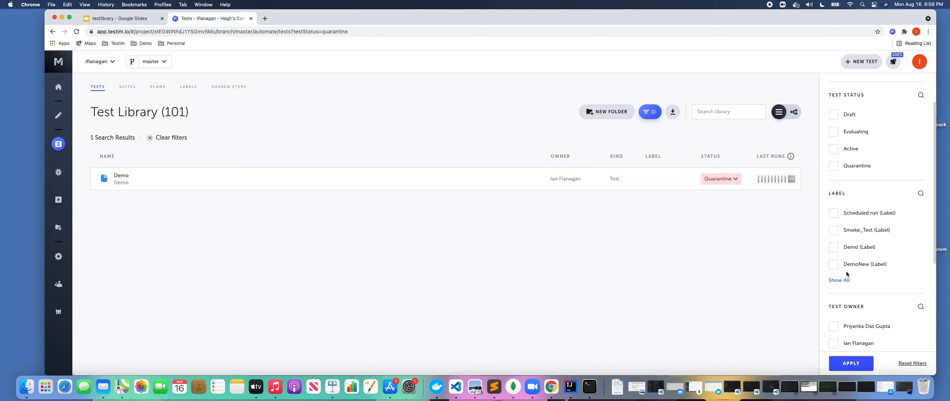
scroll(846, 273, down, 2)
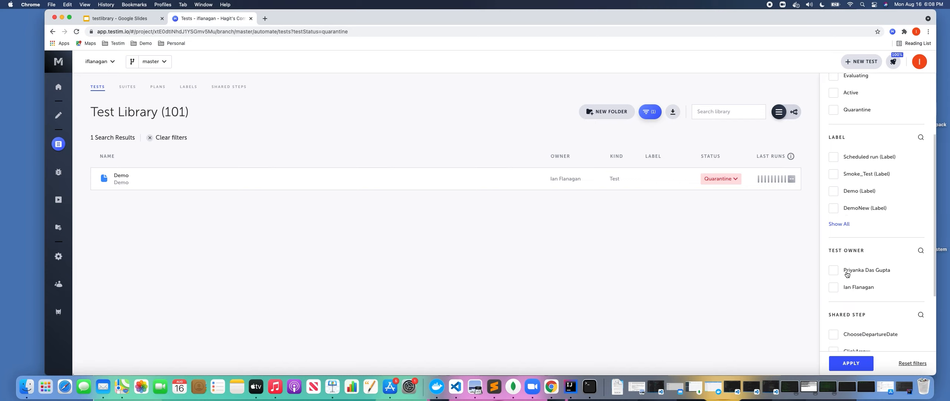
click(840, 225)
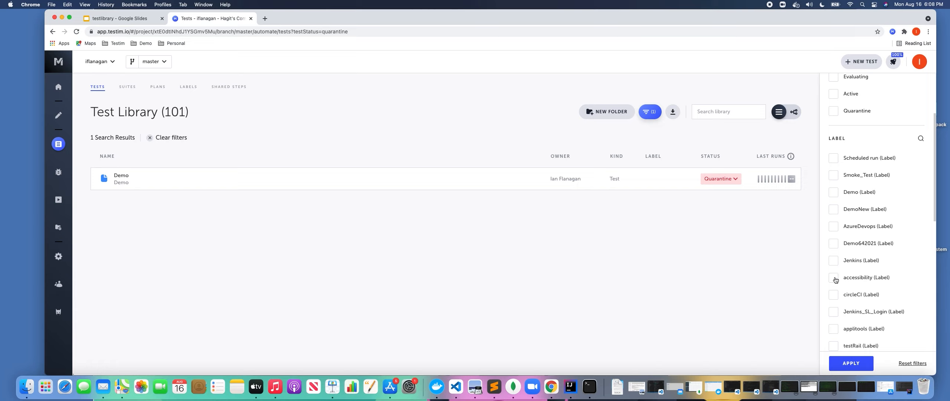
click(834, 328)
click(846, 364)
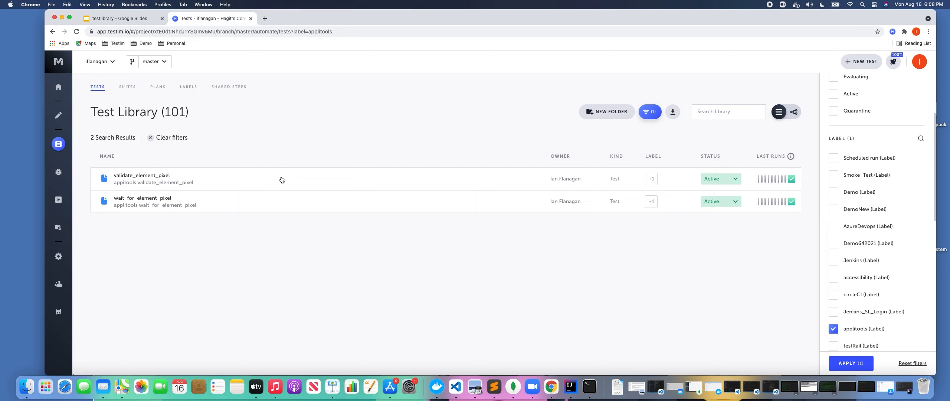
- Select the tests validate_element_pixel and wait_for_element_pixel together and view the available bulk actions
click(233, 182)
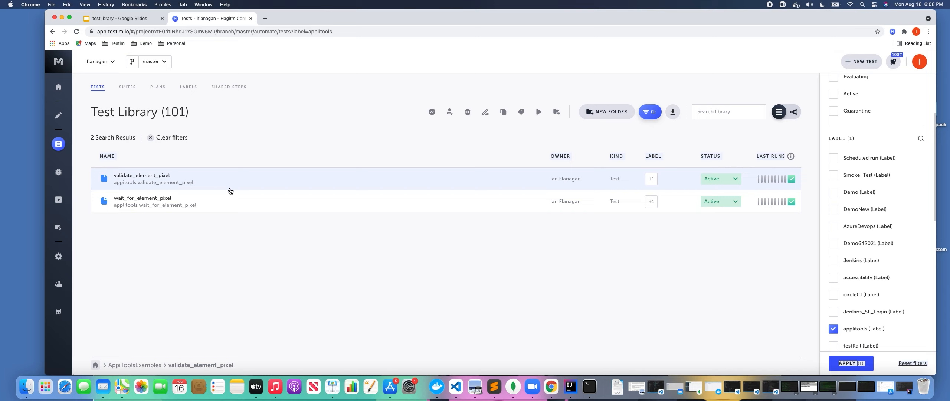
shift+click(229, 203)
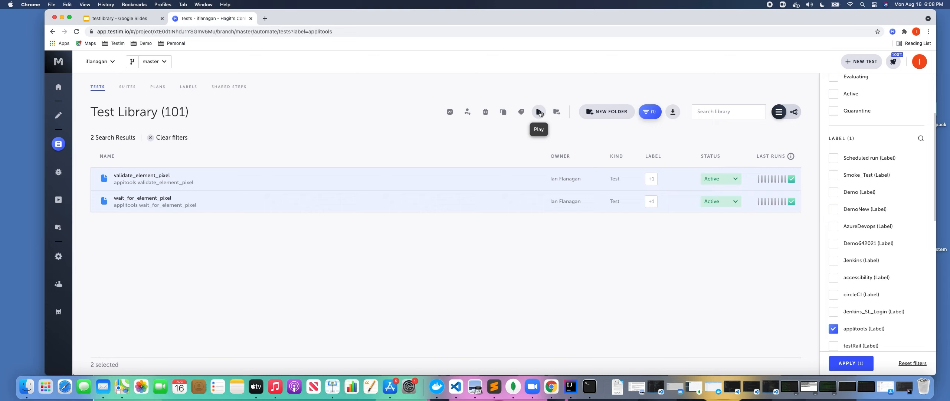
click(747, 112)
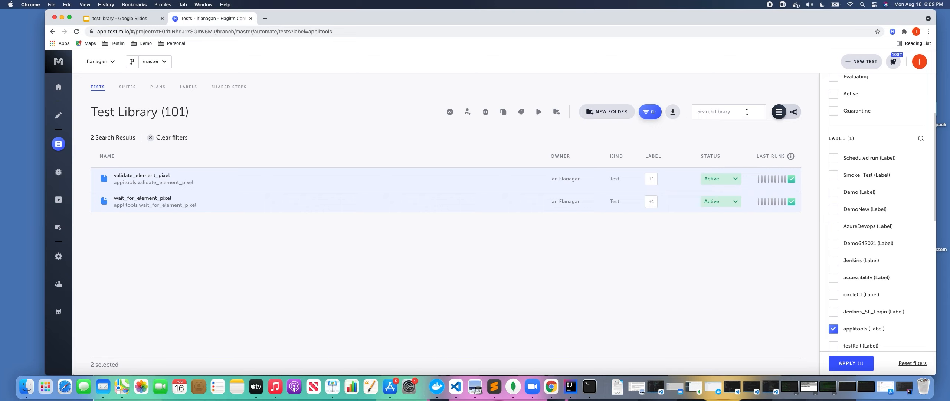
- Remove the applitools label filter and return to the full test list
click(834, 328)
click(101, 88)
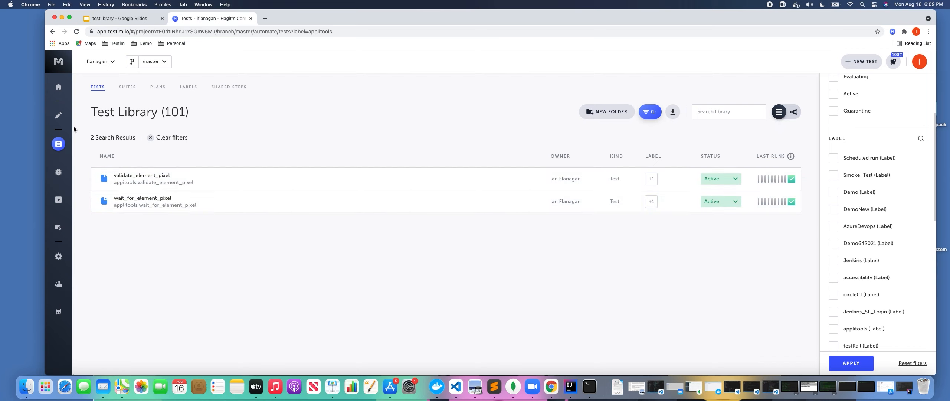
click(59, 144)
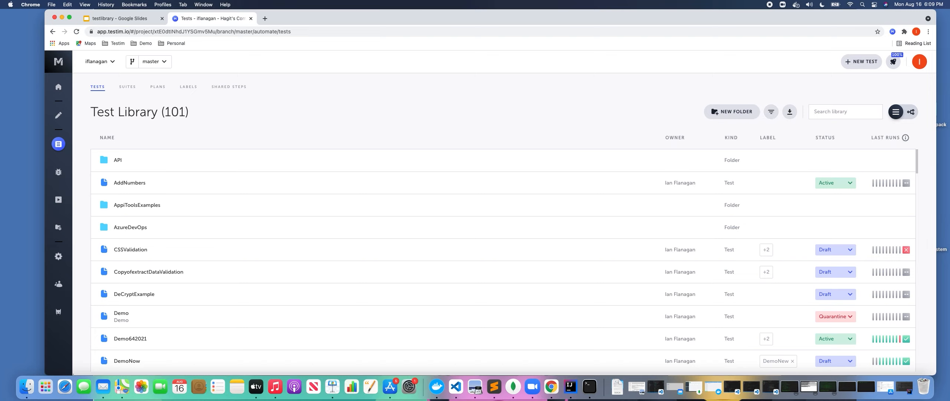
- Search the test library for label:circleCI
click(839, 111)
text(label:)
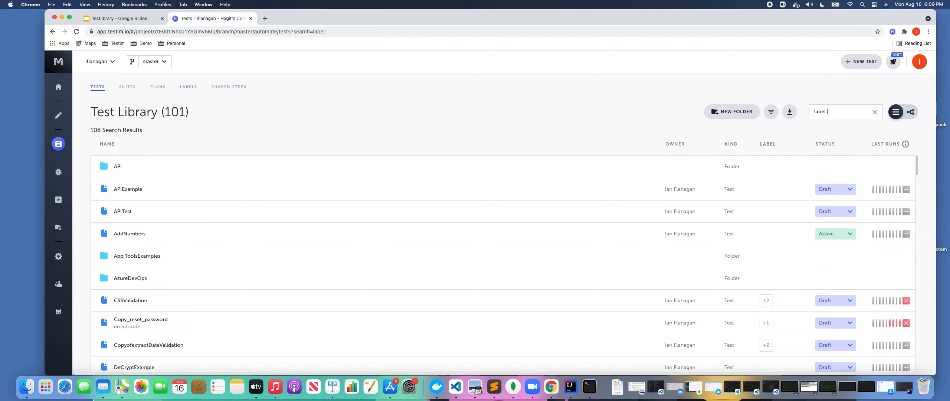
text(circleCI)
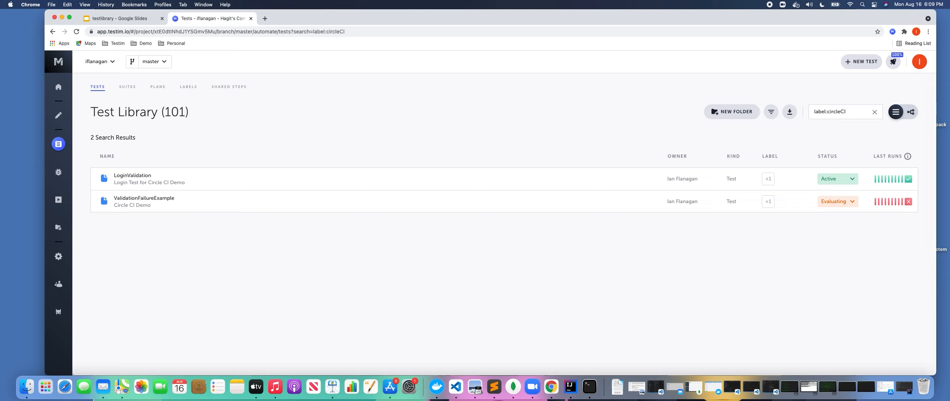
- Clear the library search and filter the tests by the shared step DemoAppLogin
click(875, 111)
click(773, 113)
scroll(884, 292, down, 3)
scroll(883, 295, down, 1)
scroll(884, 293, down, 3)
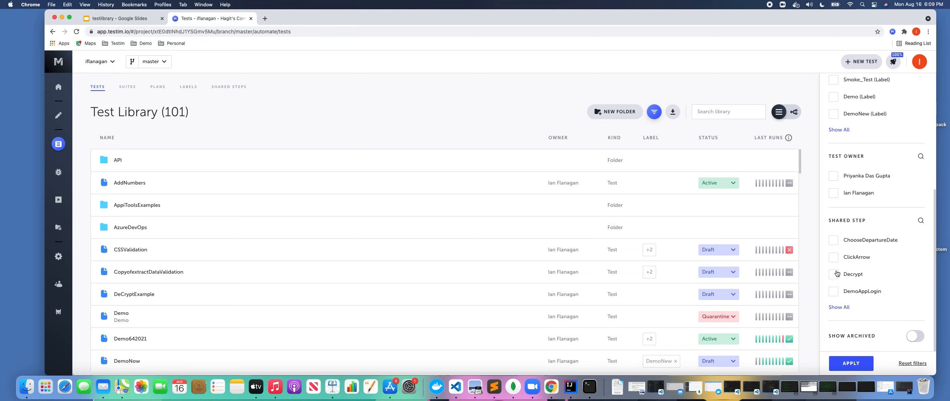
click(834, 291)
click(851, 363)
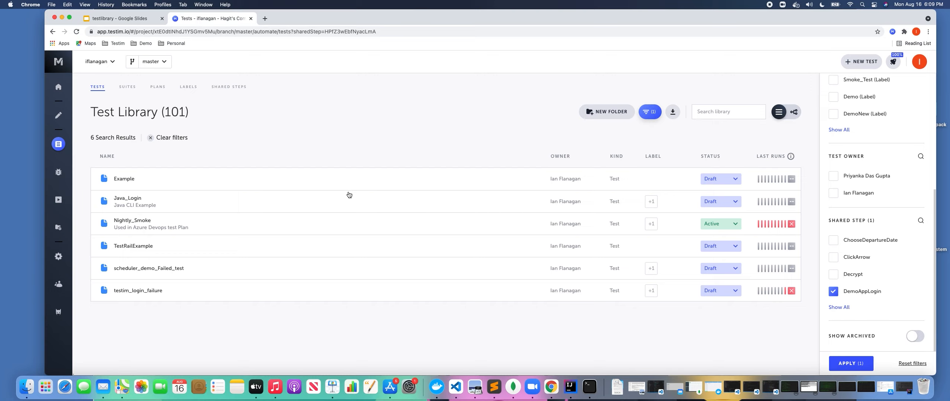
- Replace the DemoAppLogin shared step filter with the option to show flaky tests
click(834, 292)
scroll(874, 322, up, 5)
click(919, 118)
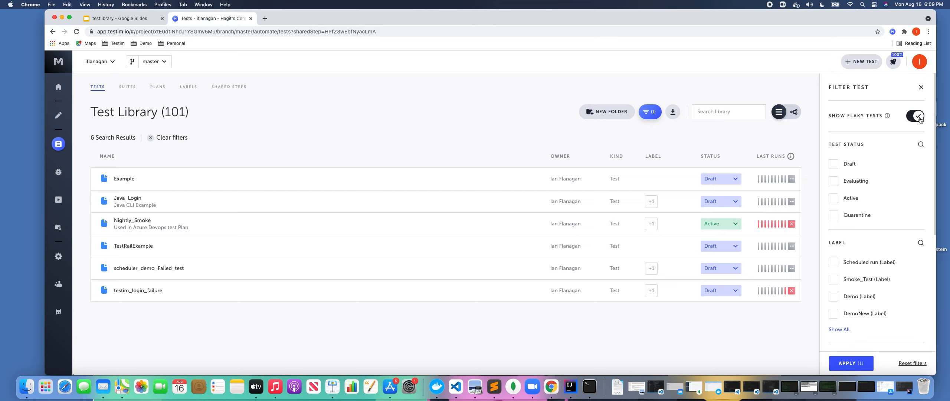
click(832, 370)
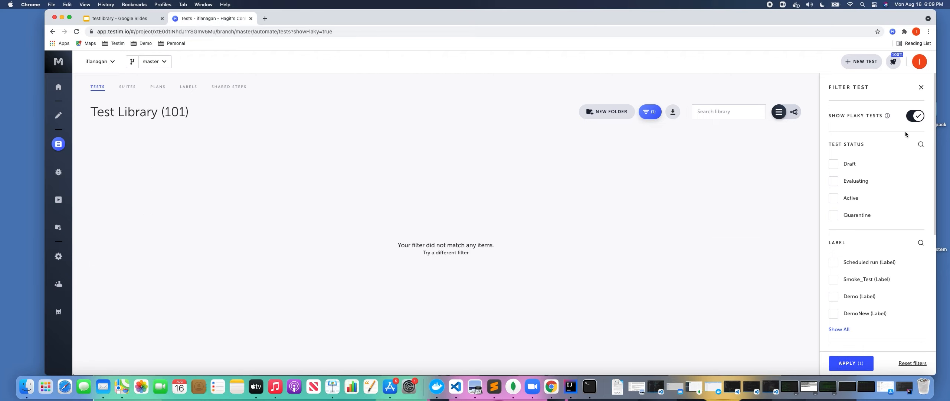
- Turn off the flaky tests option and open the search field for label filters
click(914, 118)
scroll(855, 249, down, 4)
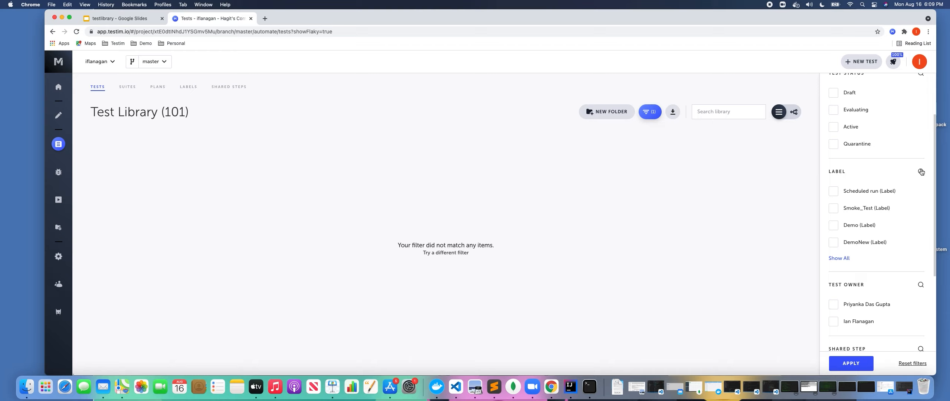
click(922, 171)
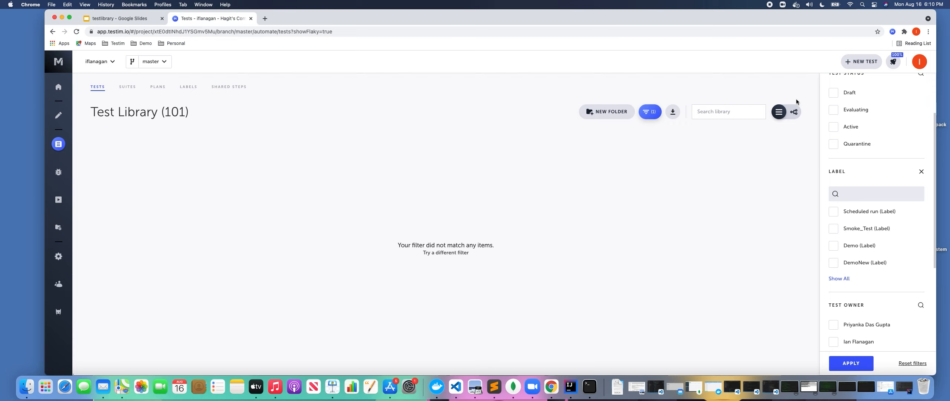
- Switch to the testlibrary presentation in Google Slides, present its closing slide, and exit the slideshow
click(143, 19)
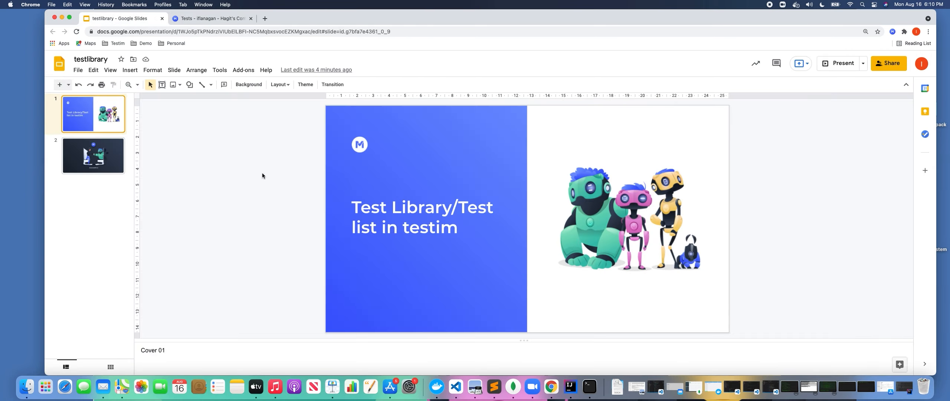
click(108, 154)
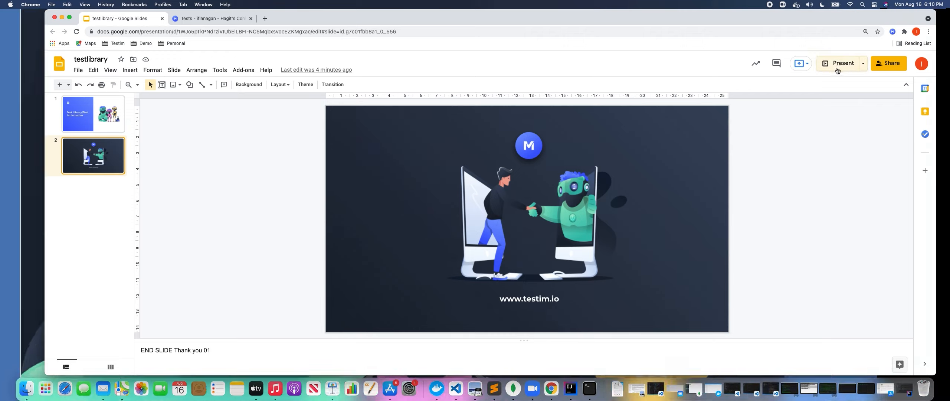
key(super+Return)
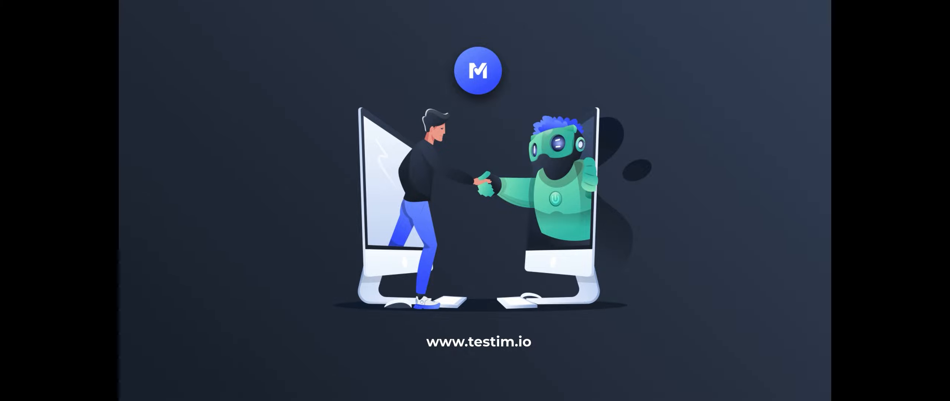
key(Escape)
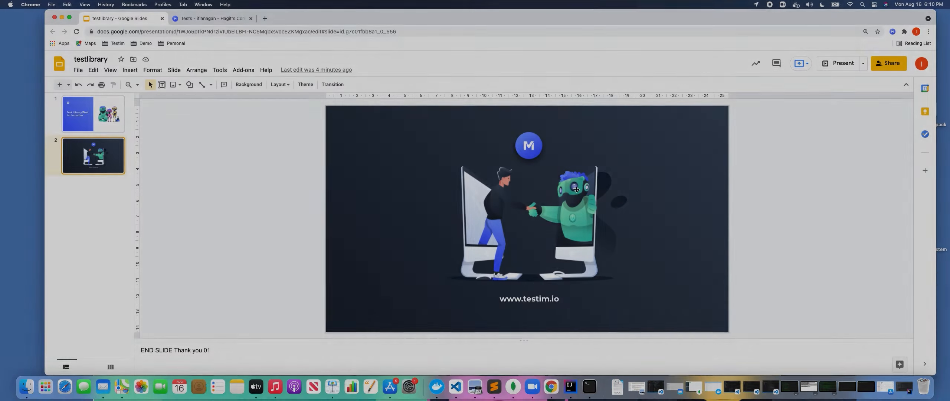